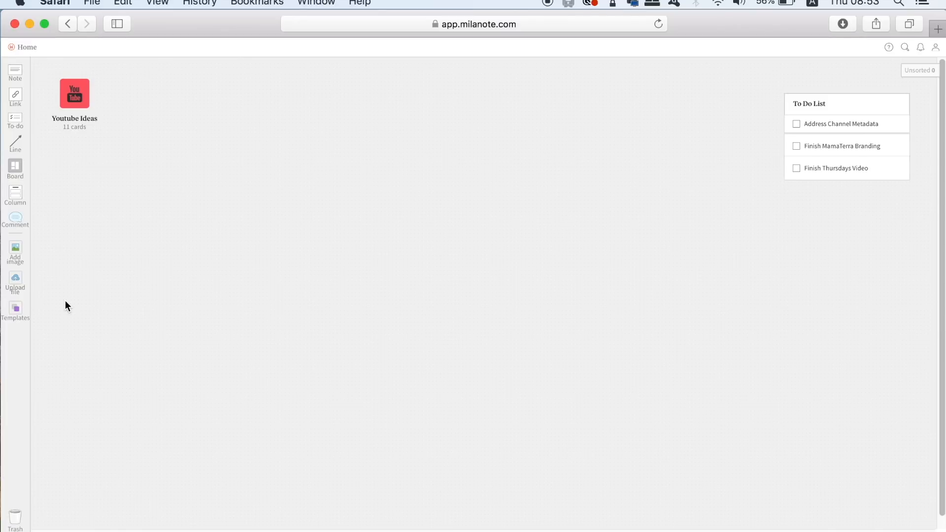
Step: Add the Moodboard template from the Design category to the Home board and position it beside Youtube Ideas
left_click(16, 308)
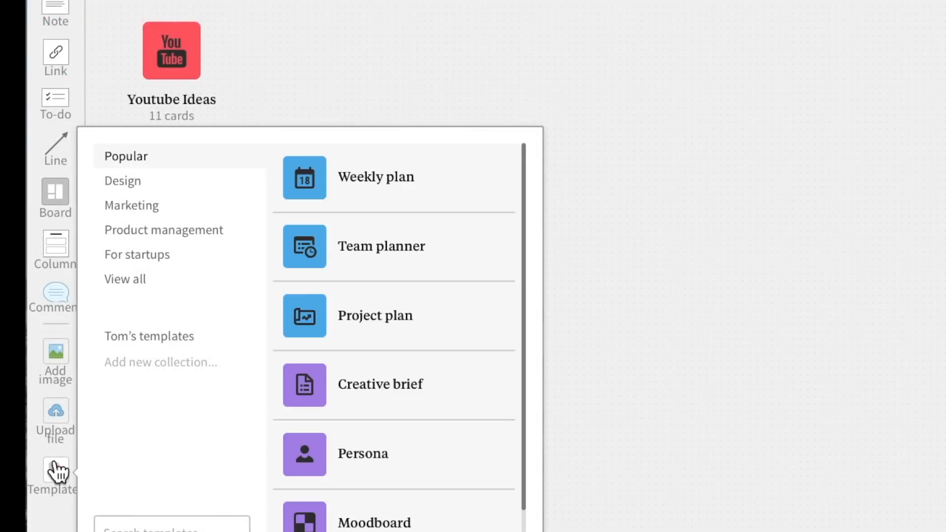
left_click(138, 182)
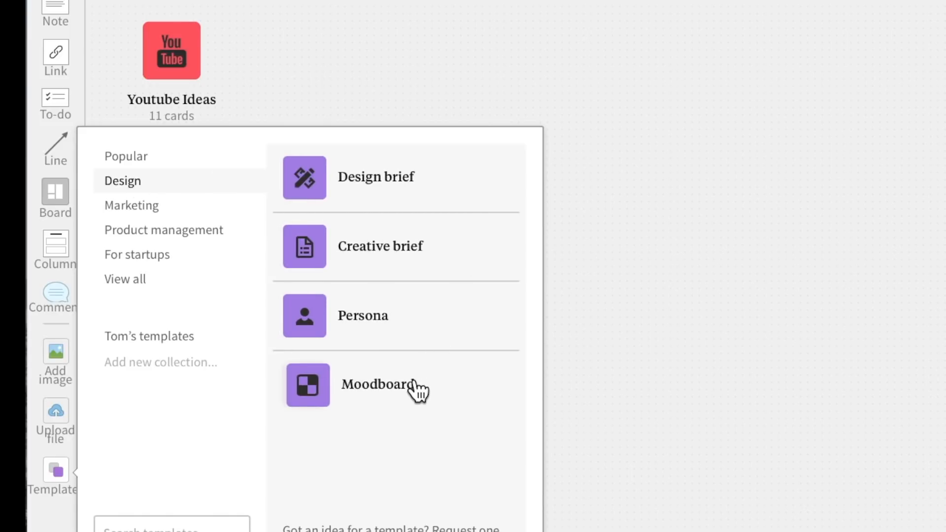
left_click(308, 389)
left_click(742, 353)
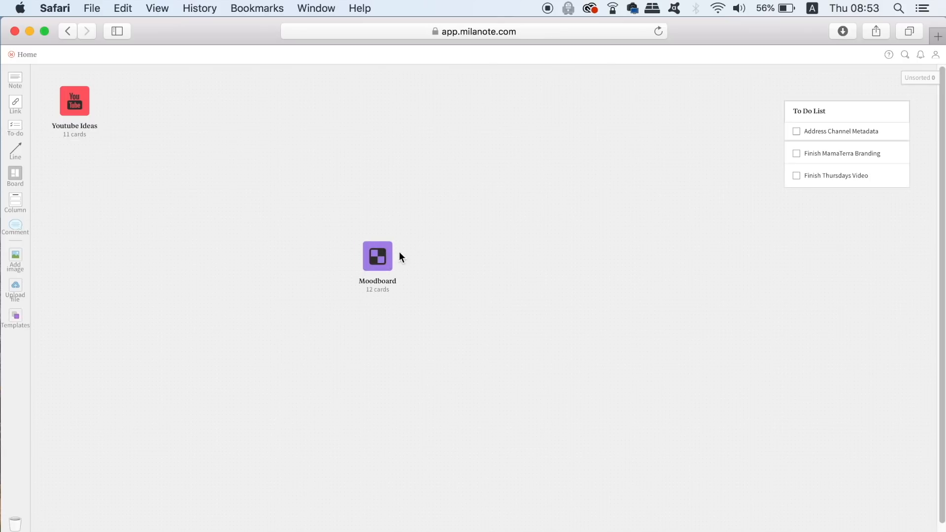
left_click_drag(373, 259, 147, 103)
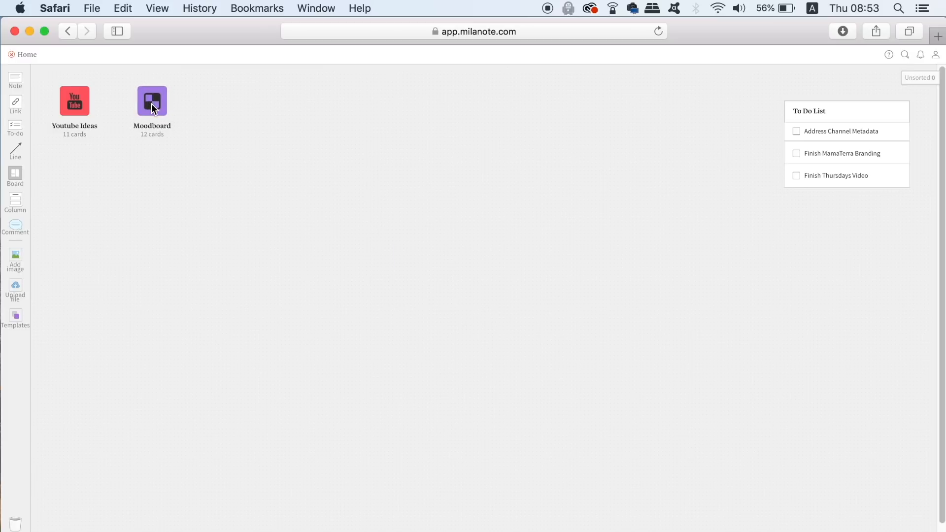
Step: Open the Moodboard board and examine its example images, colour swatches, font sample and video
left_click(152, 104)
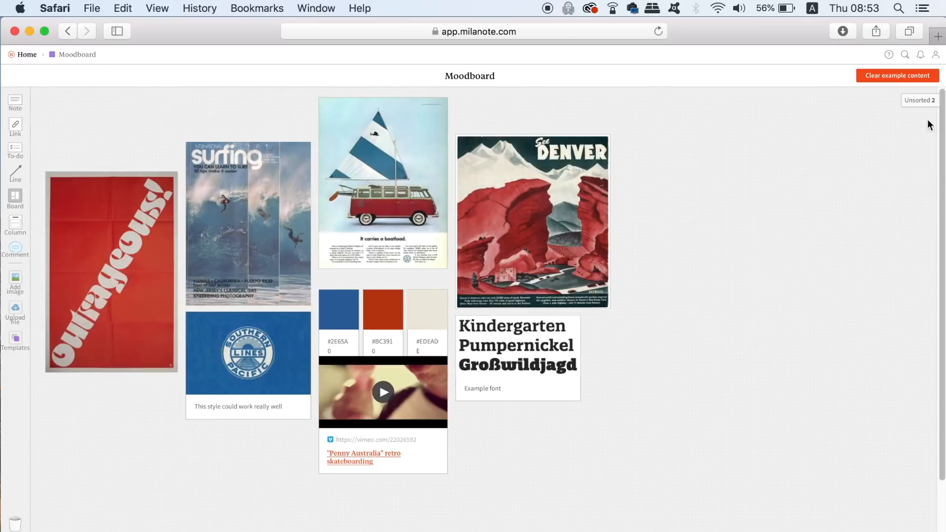
mouse_move(939, 119)
left_mouse_down()
mouse_move(940, 145)
mouse_move(939, 114)
left_mouse_up()
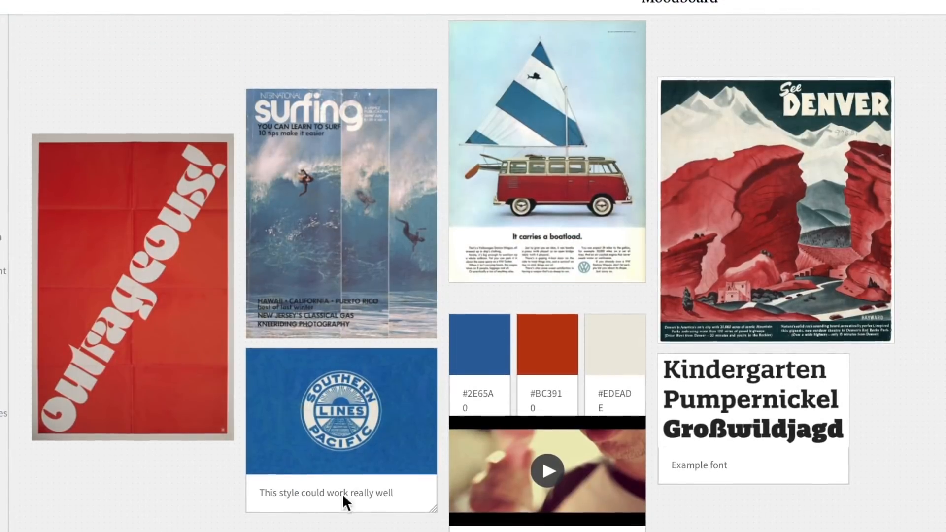
left_click(619, 341)
left_click(686, 241)
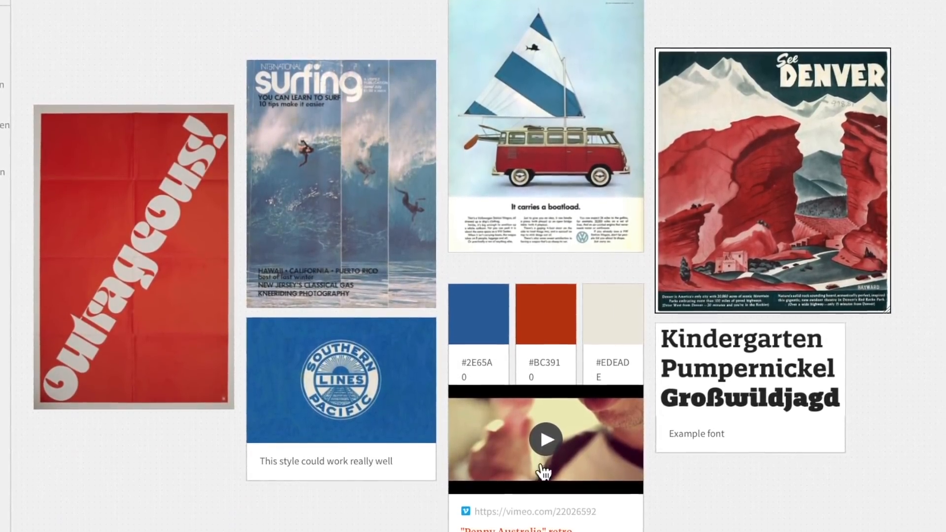
left_click(544, 440)
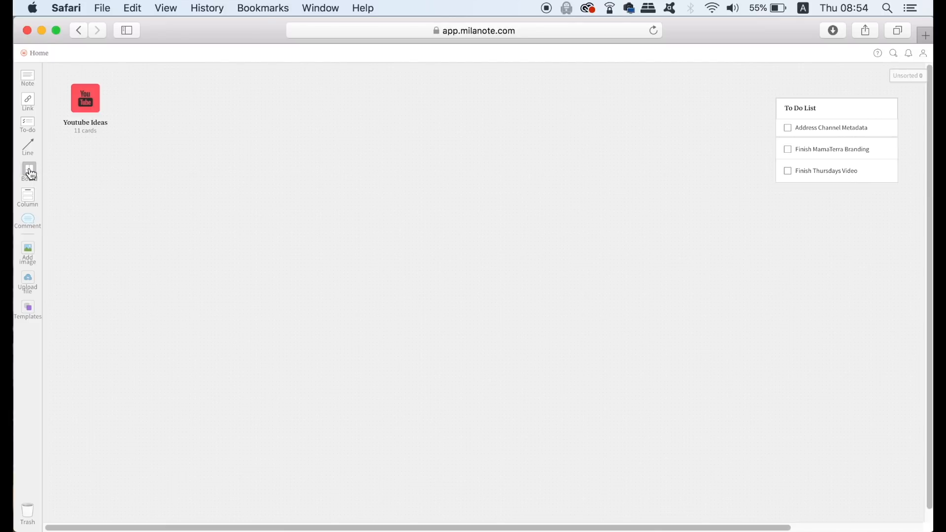
Step: Create a new board beside Youtube Ideas and name it MamaTerra VanLife Branding
left_click_drag(30, 172, 160, 101)
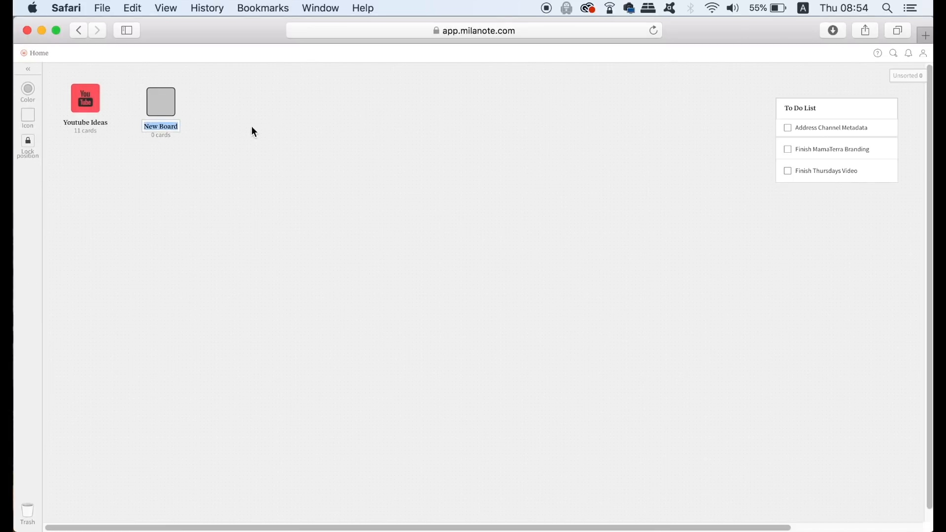
type("MamaTerraVAN")
key("BackSpace")
key("BackSpace")
key("BackSpace")
type("VanLife Branding")
left_click(278, 120)
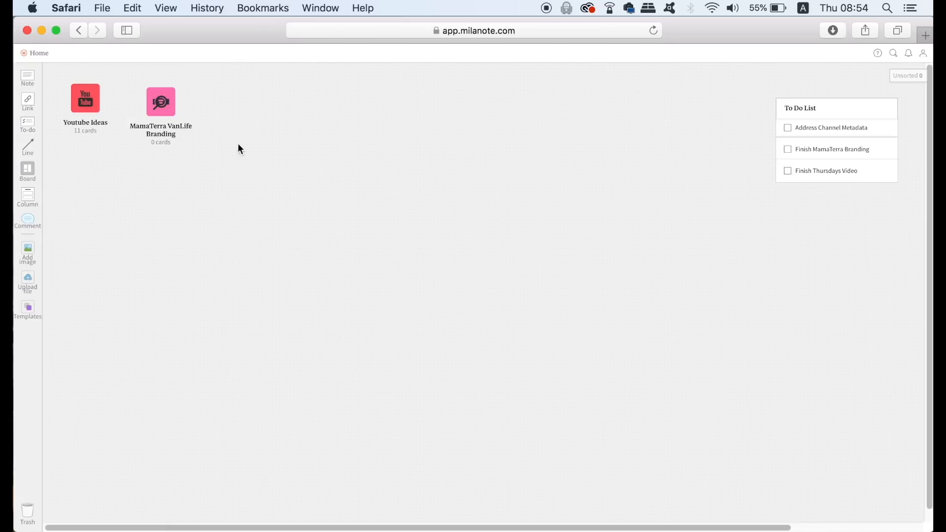
Step: Change the MamaTerra VanLife Branding board's colour to orange
left_click(174, 105)
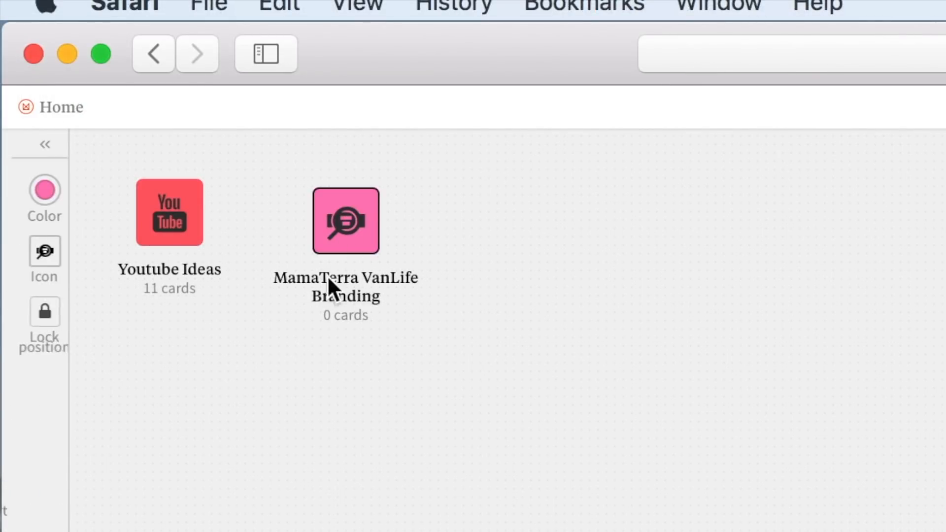
left_click(43, 203)
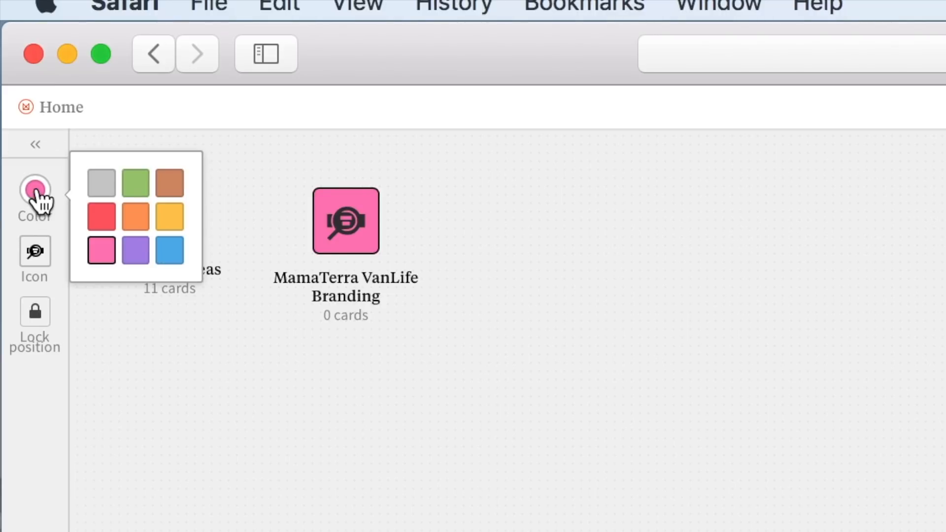
left_click(135, 219)
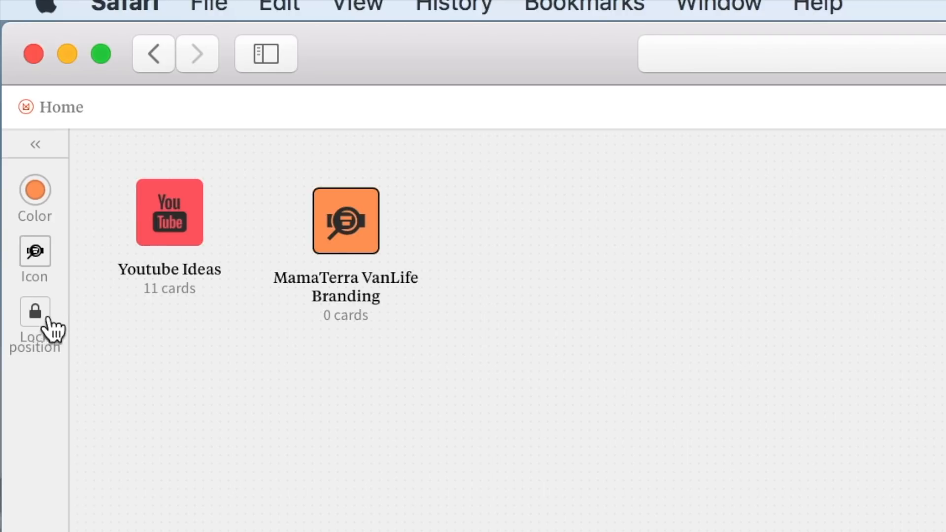
Step: Choose a recommended icon for the MamaTerra VanLife Branding board and align the board with Youtube Ideas
left_click(40, 261)
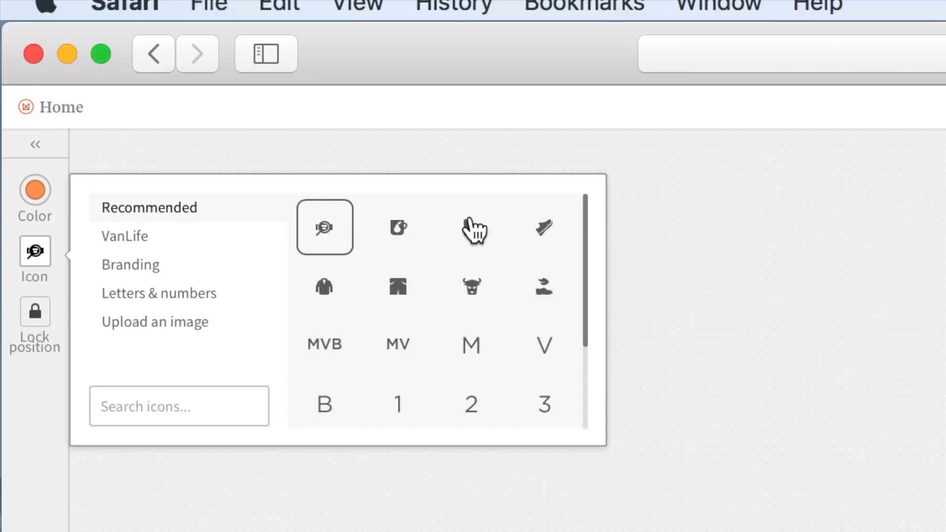
left_click_drag(587, 233, 582, 290)
left_click_drag(590, 258, 589, 219)
left_click(532, 354)
left_click_drag(350, 222, 371, 213)
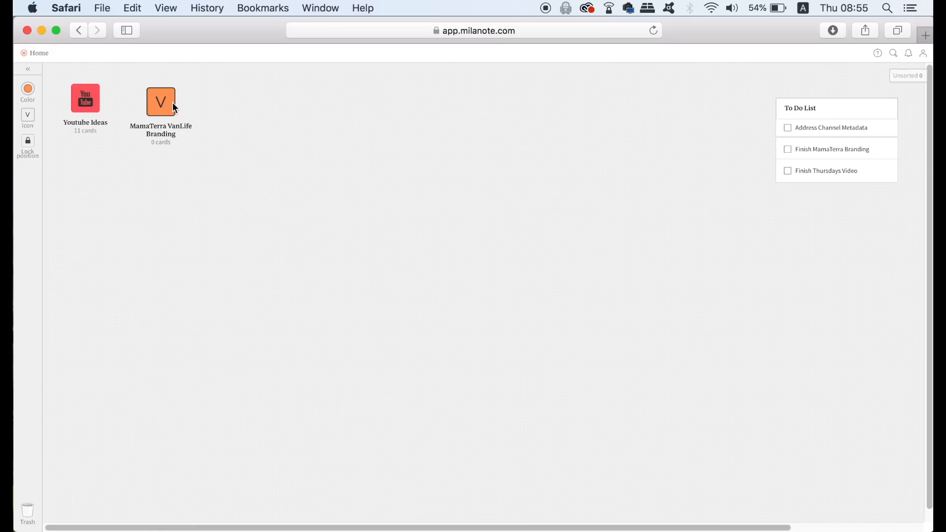
left_click_drag(175, 104, 170, 101)
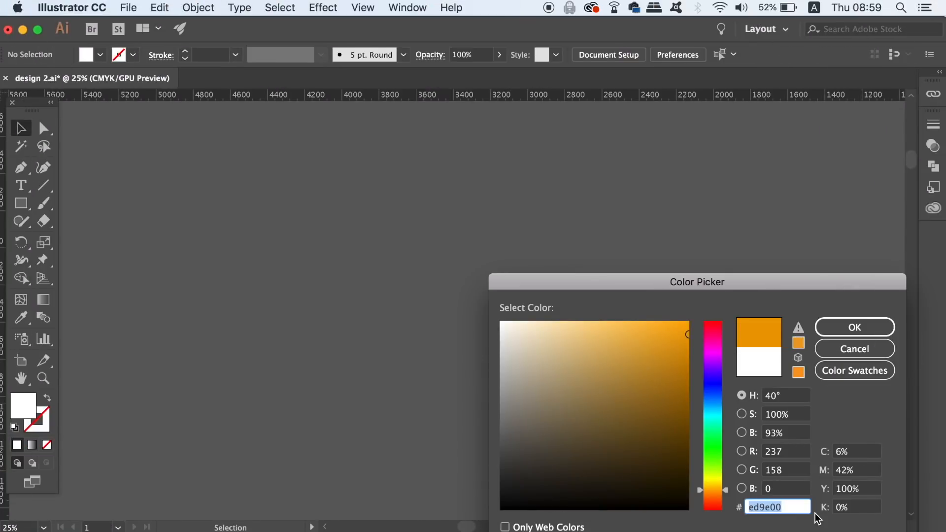
Step: Switch to the MamaTerra VanLife Branding board in Safari, create a #ED9E00 colour swatch from a note and position it
mouse_move(561, 526)
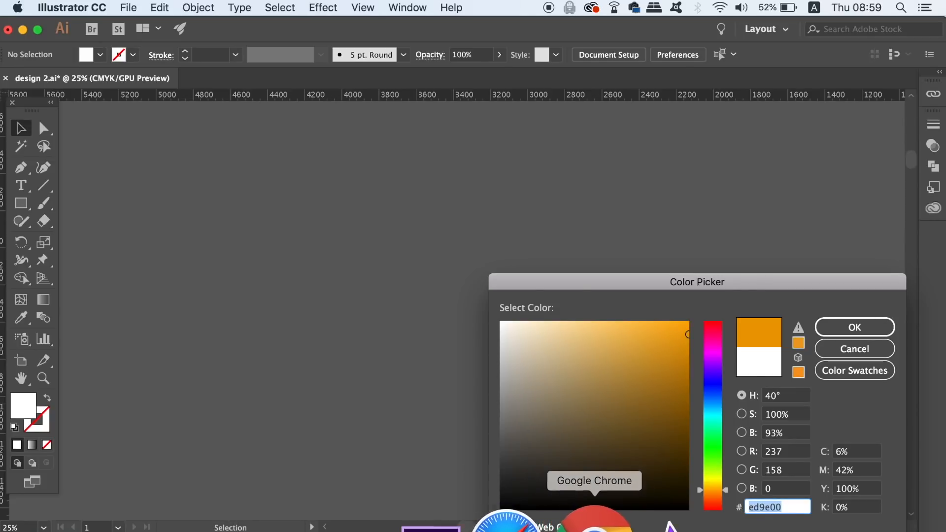
left_click(528, 523)
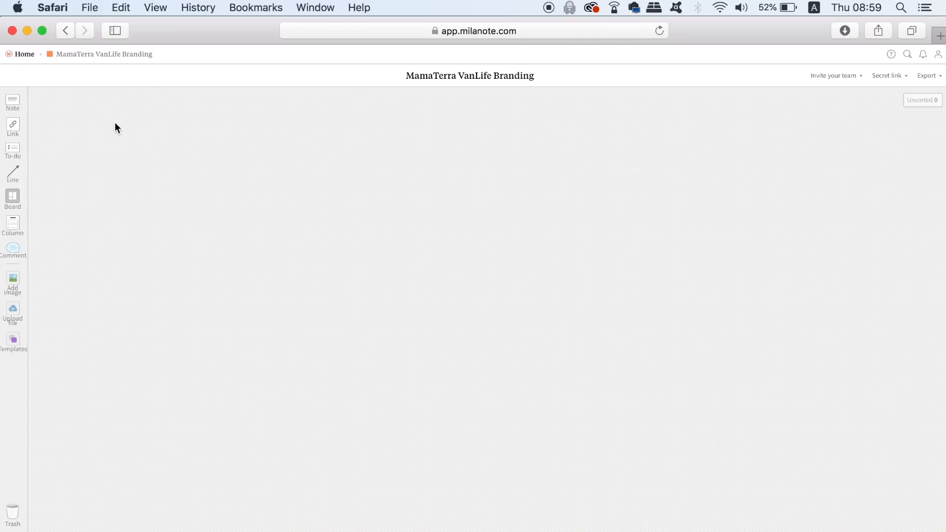
left_click_drag(14, 104, 121, 126)
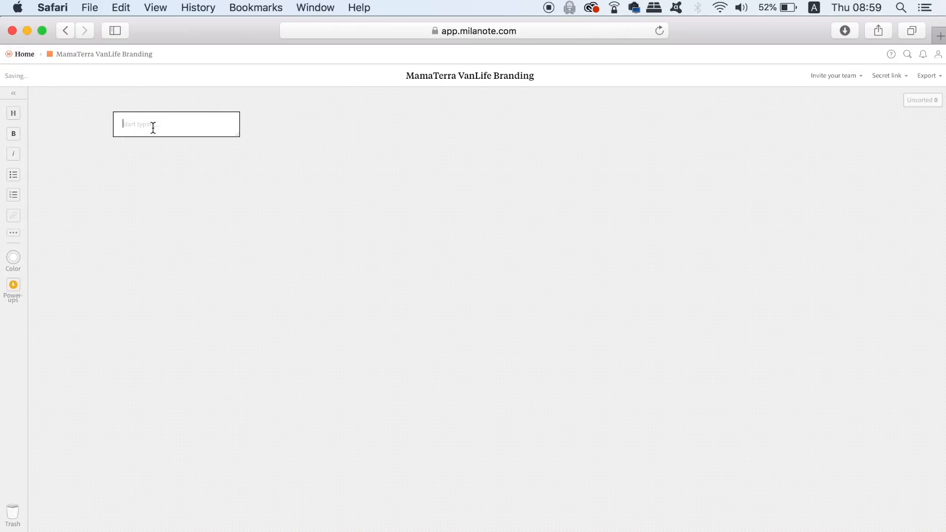
type("#ED9E00")
key("Escape")
left_click_drag(135, 138, 92, 130)
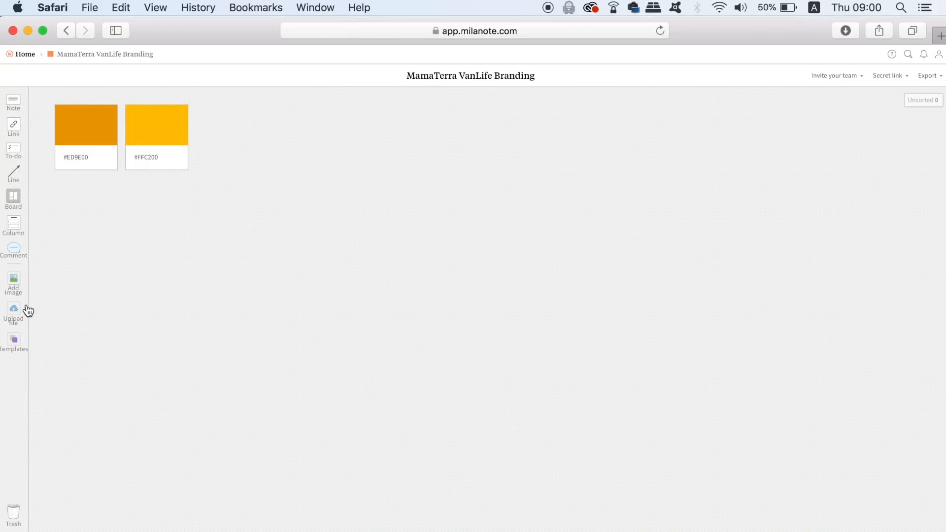
Step: Search the image library for "orange pantone" and place the orange coat hanger photo on the board
left_click(14, 282)
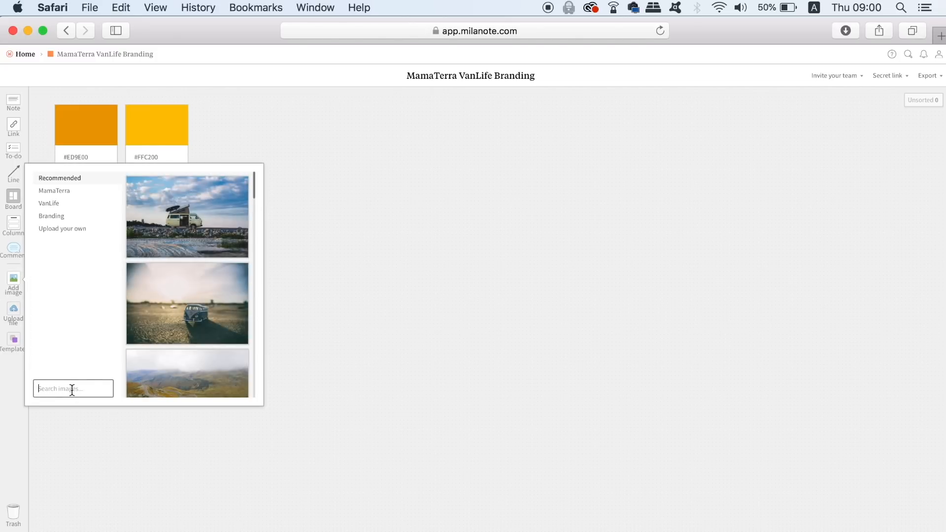
type("orange pantone")
key("Return")
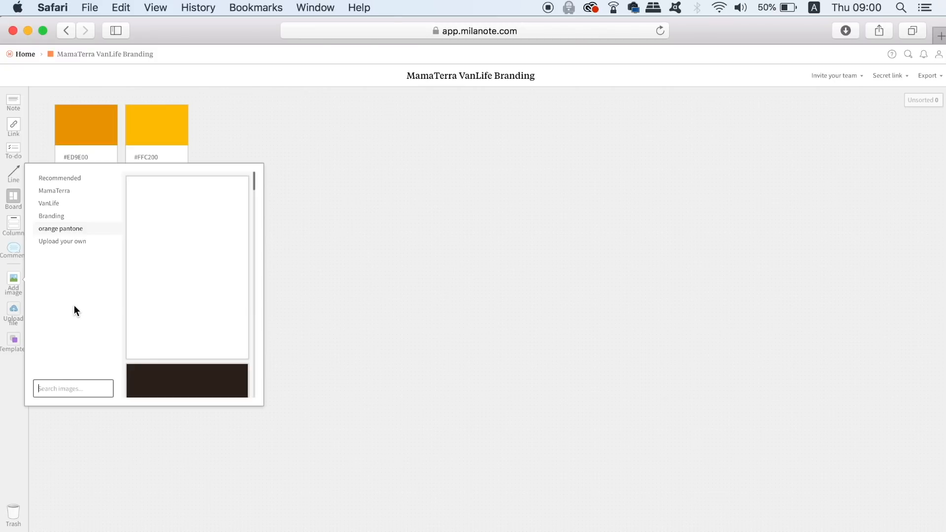
mouse_move(254, 192)
left_mouse_down()
mouse_move(255, 380)
mouse_move(254, 176)
left_mouse_up()
left_click(189, 262)
left_click_drag(189, 261, 381, 207)
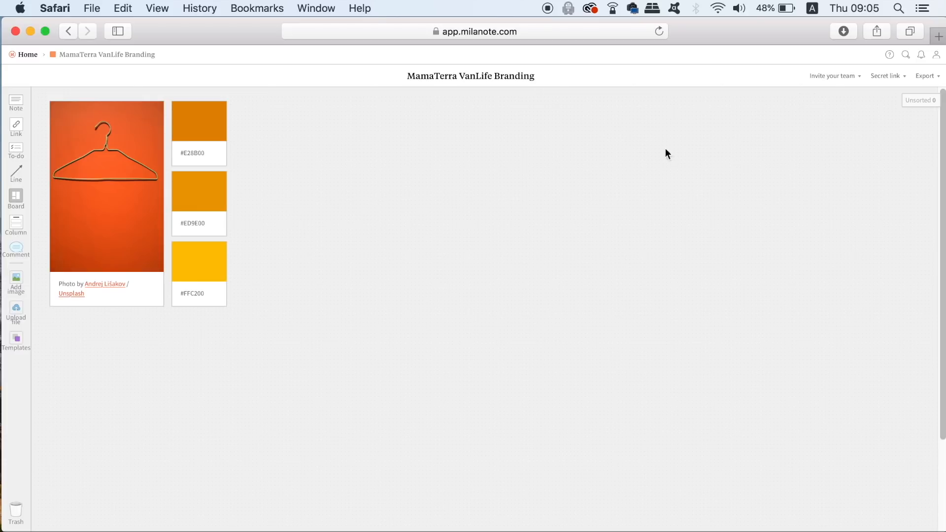
Step: Move the browser window aside, bring the three orange van photos from the desktop onto the board, and move the window back
left_click_drag(797, 40, 720, 35)
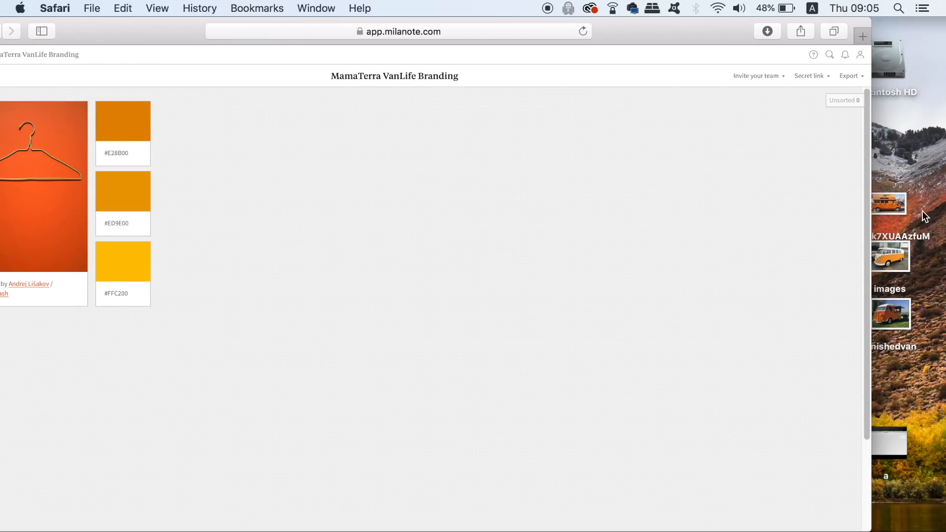
left_click_drag(930, 202, 343, 320)
left_click_drag(181, 29, 256, 24)
left_click(426, 199)
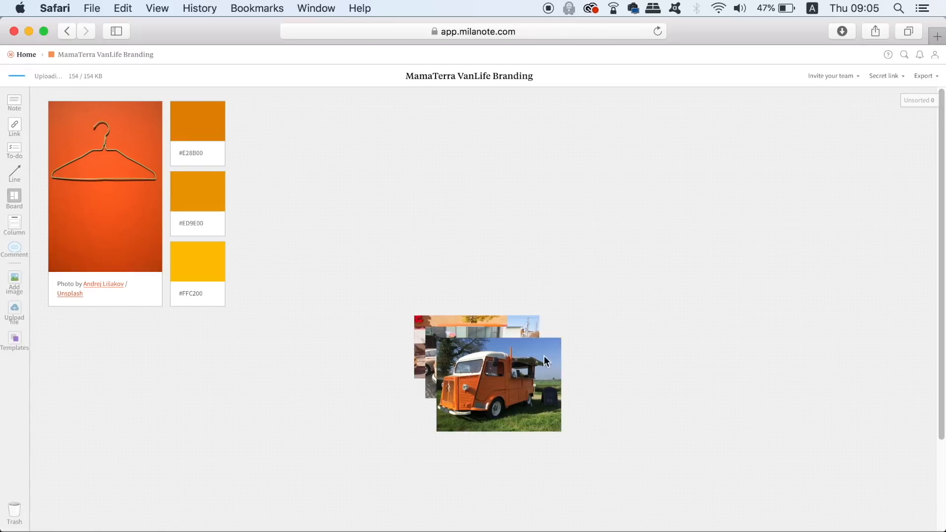
Step: Spread out the three stacked van photos on the board
left_click_drag(544, 356, 500, 208)
left_click_drag(473, 355, 536, 275)
left_click_drag(460, 374, 406, 344)
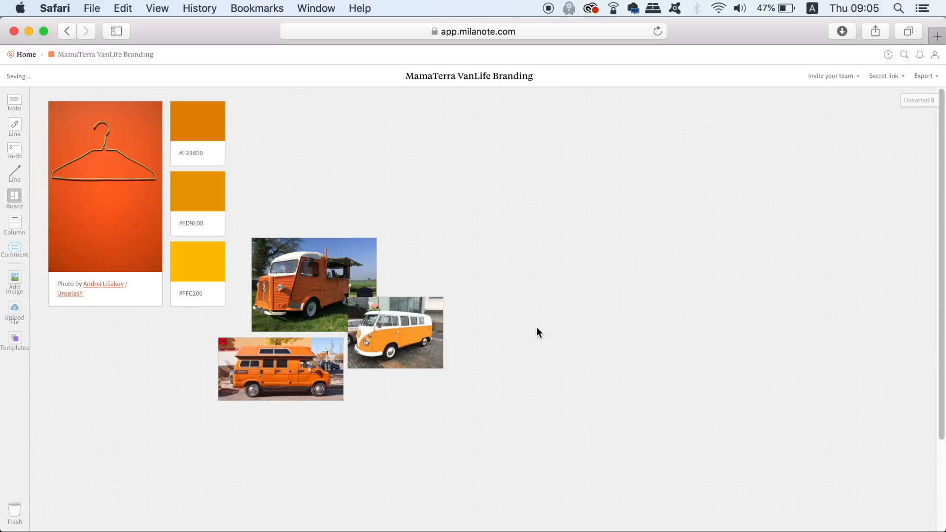
Step: Add the red-and-white camper photo from the "orange van" images beside the van photos and nudge the yellow van photo
left_click(13, 282)
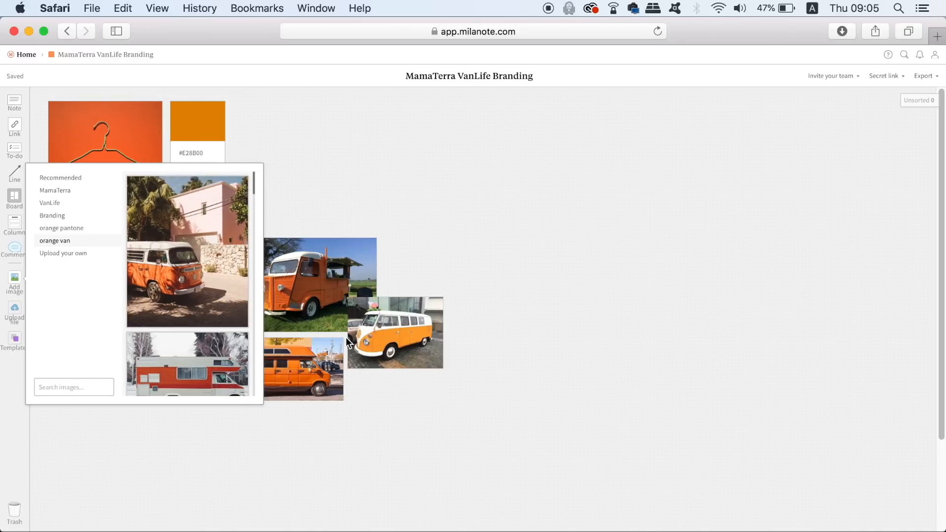
left_click(179, 363)
left_click_drag(179, 363, 395, 219)
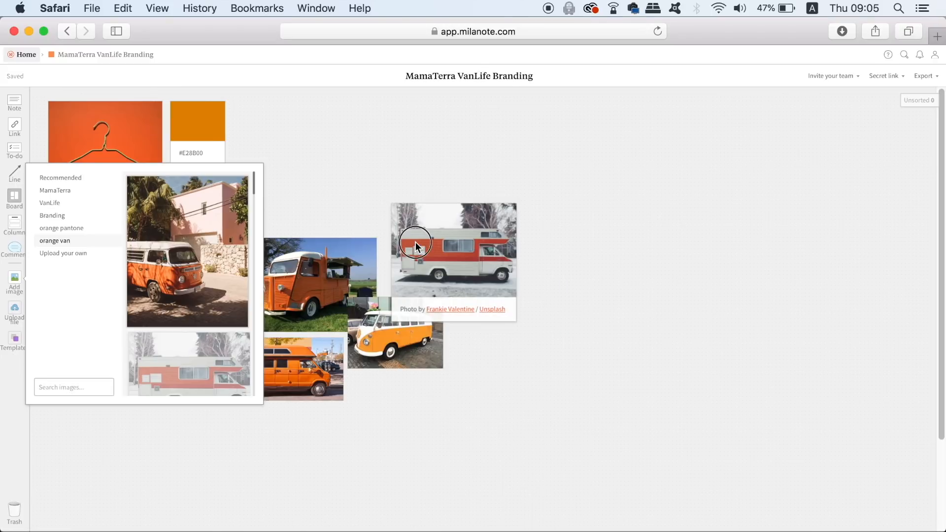
left_click(632, 288)
mouse_move(468, 275)
left_mouse_down()
mouse_move(468, 250)
mouse_move(465, 273)
left_mouse_up()
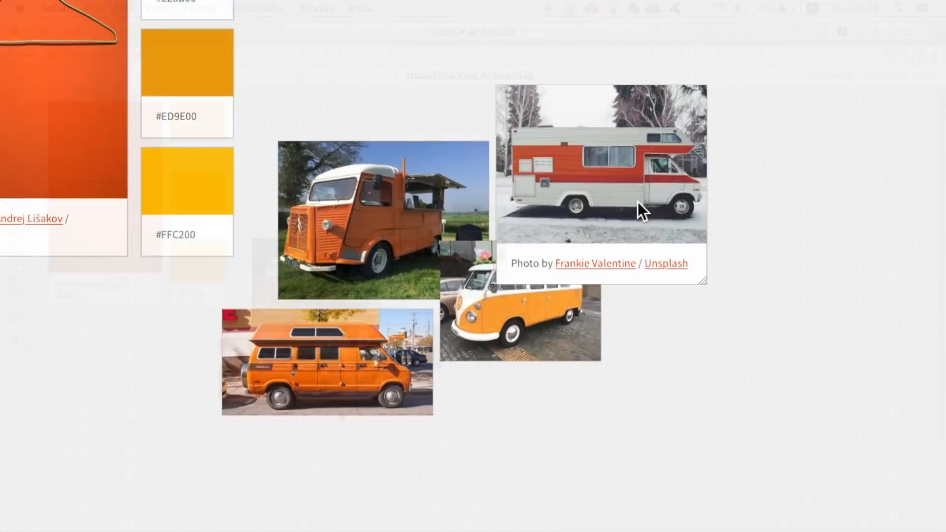
mouse_move(527, 348)
left_mouse_down()
mouse_move(531, 373)
mouse_move(529, 352)
left_mouse_up()
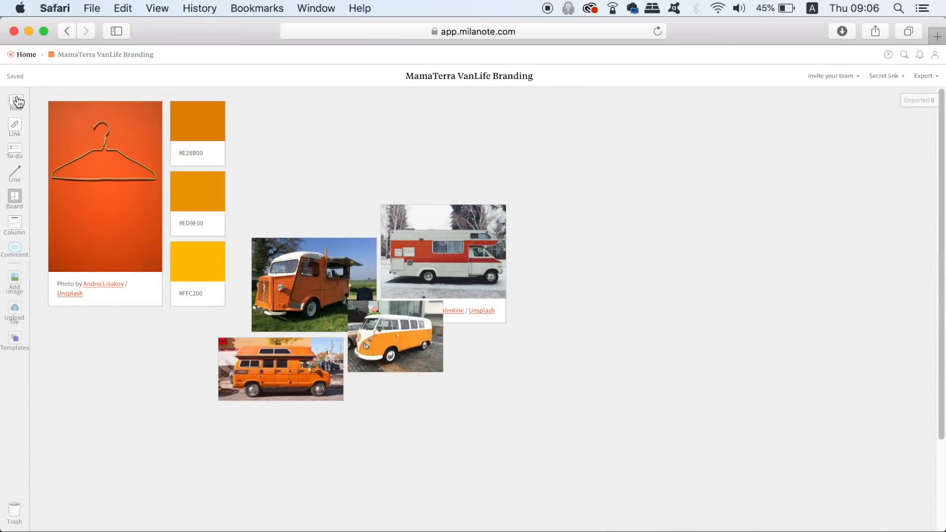
Step: Caption the orange high-roof van photo "this shape needs to be conveyed in the logo"
left_click(329, 371)
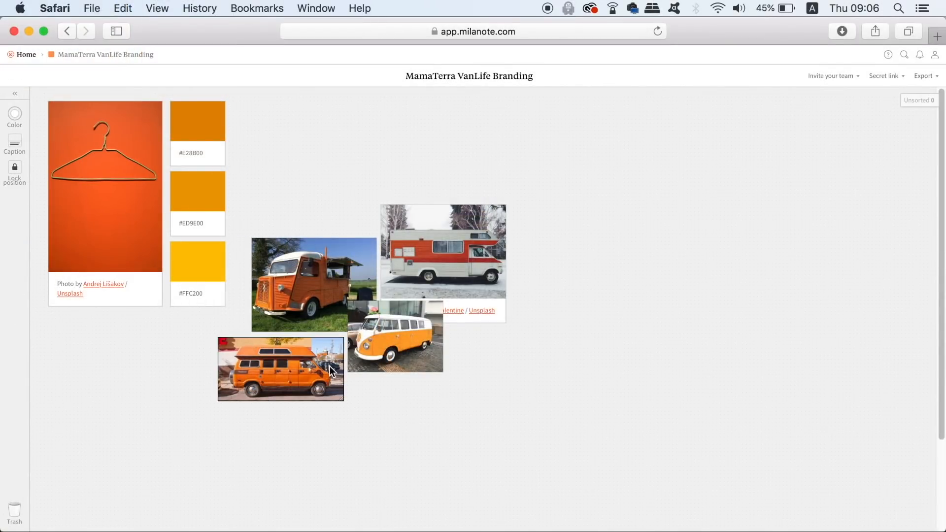
left_click(15, 142)
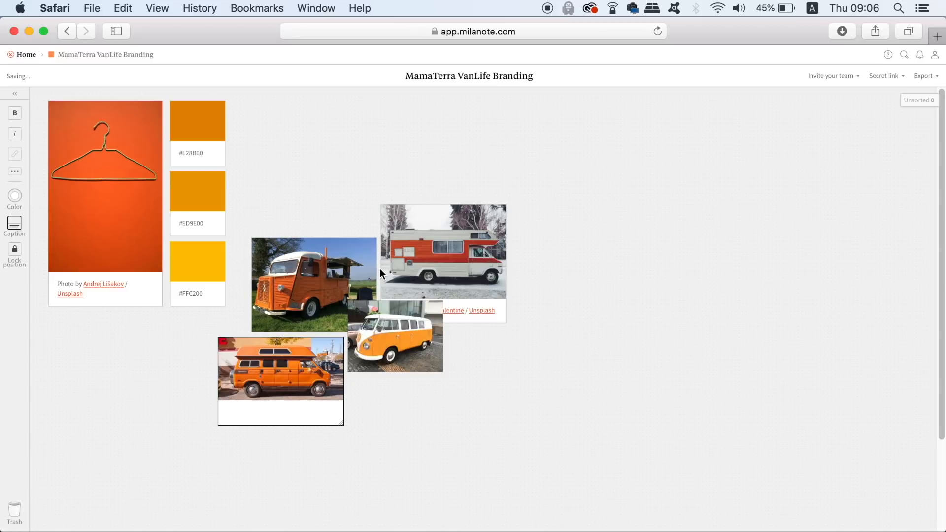
type("this shape needs to be conveyed in the logo")
left_click(418, 460)
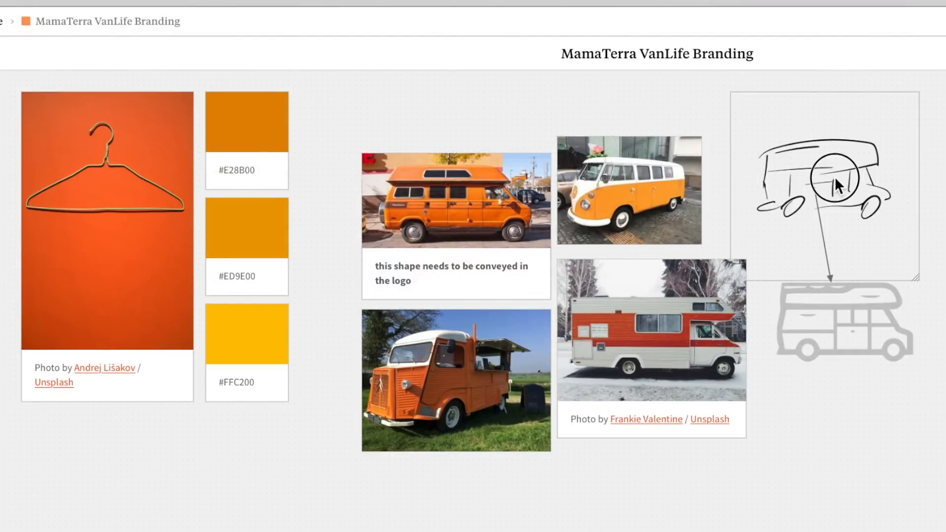
left_click_drag(591, 167, 472, 169)
mouse_move(659, 194)
left_mouse_down()
mouse_move(587, 181)
mouse_move(465, 194)
mouse_move(649, 197)
mouse_move(663, 391)
mouse_move(485, 497)
left_mouse_up()
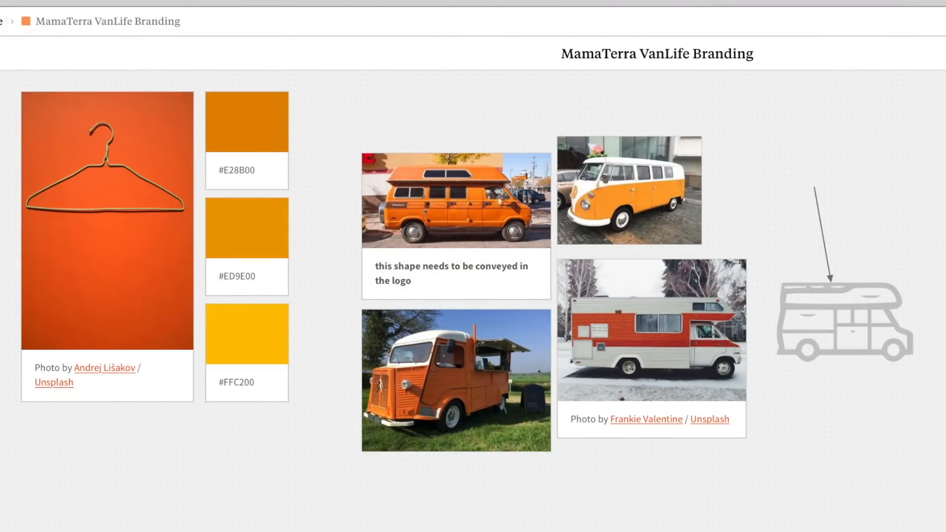
key("super+z")
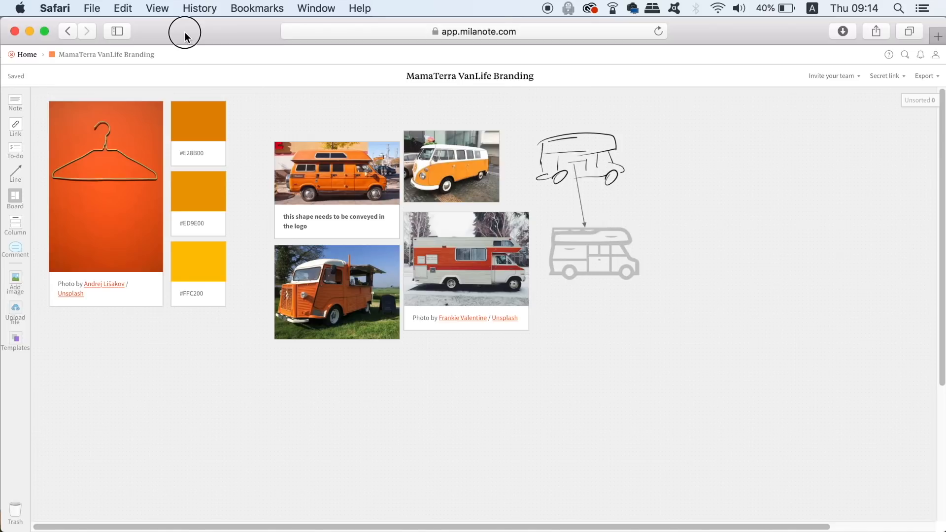
Step: Preview the Helvetica Neue fonts in the Finder "typefaces" folder and add HelveticaNeueLTStd-ThEx.otf to the board below the grey van icon
left_click_drag(185, 37, 253, 37)
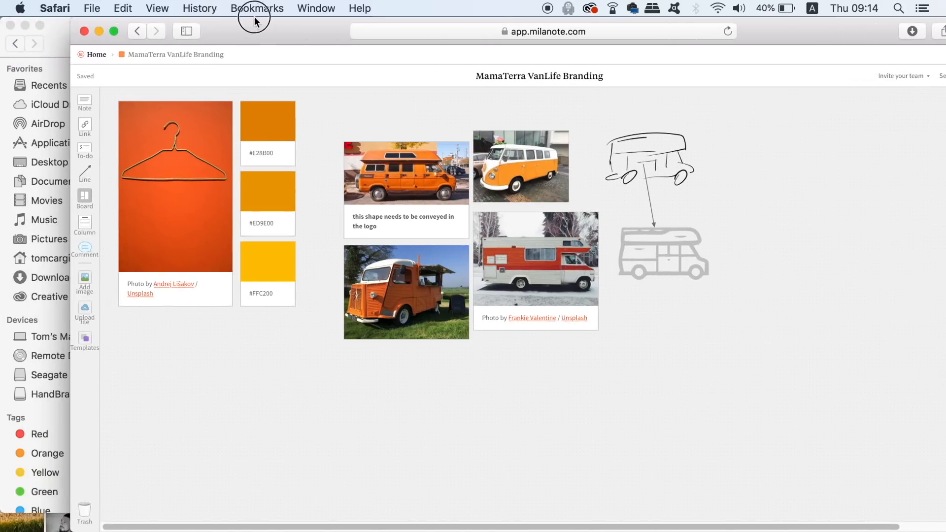
left_click(59, 37)
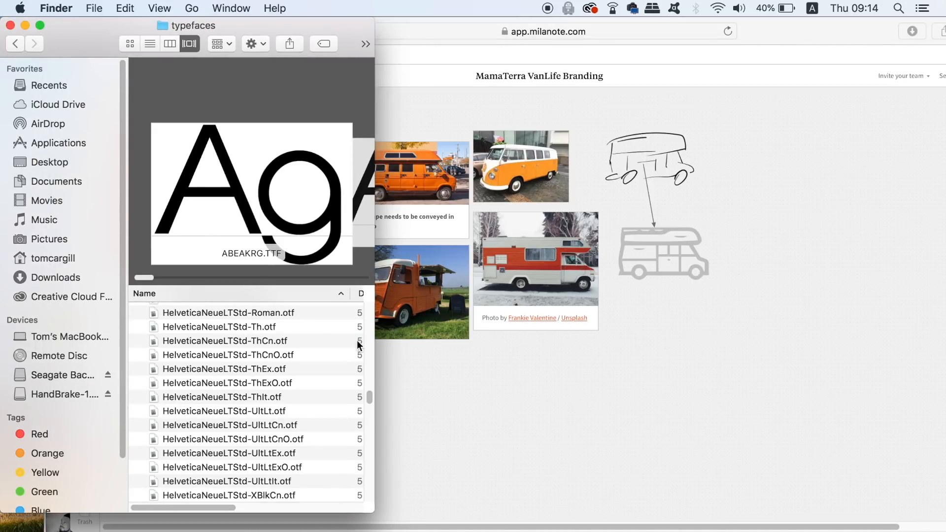
left_click(276, 397)
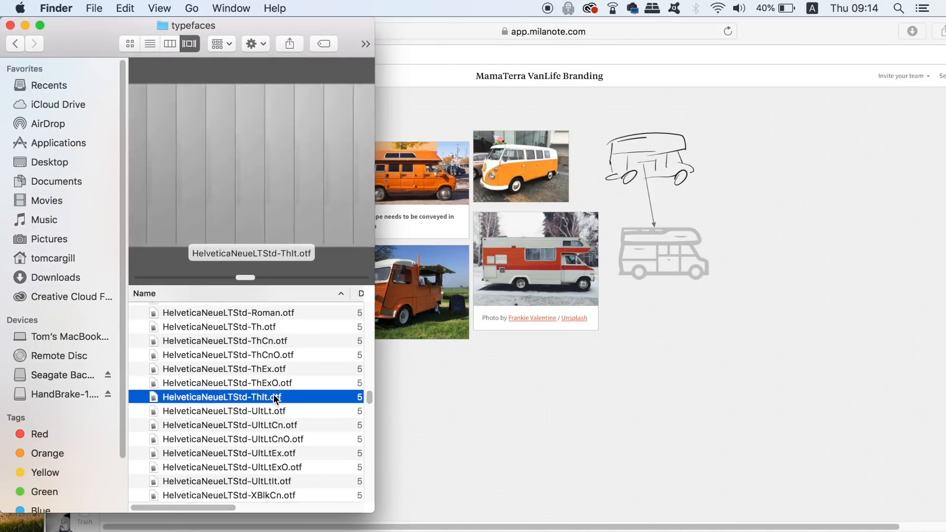
key("Up")
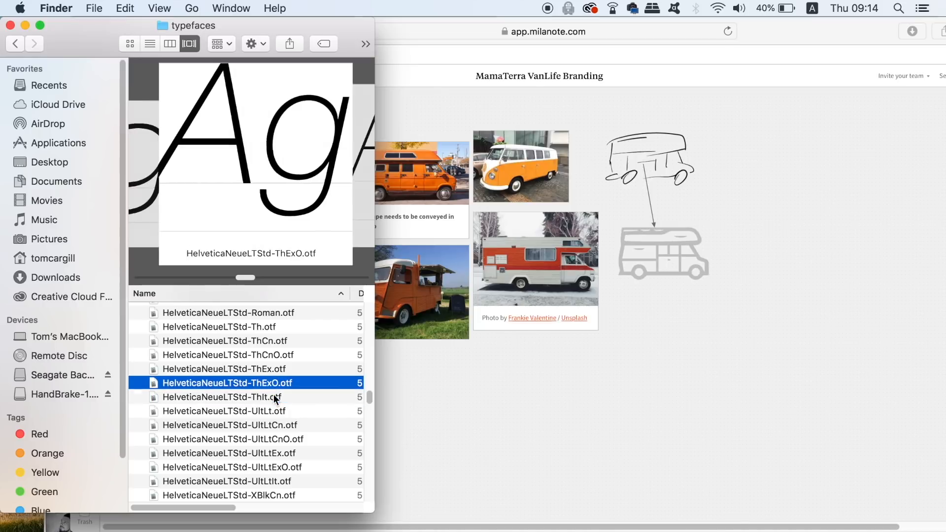
key("Up")
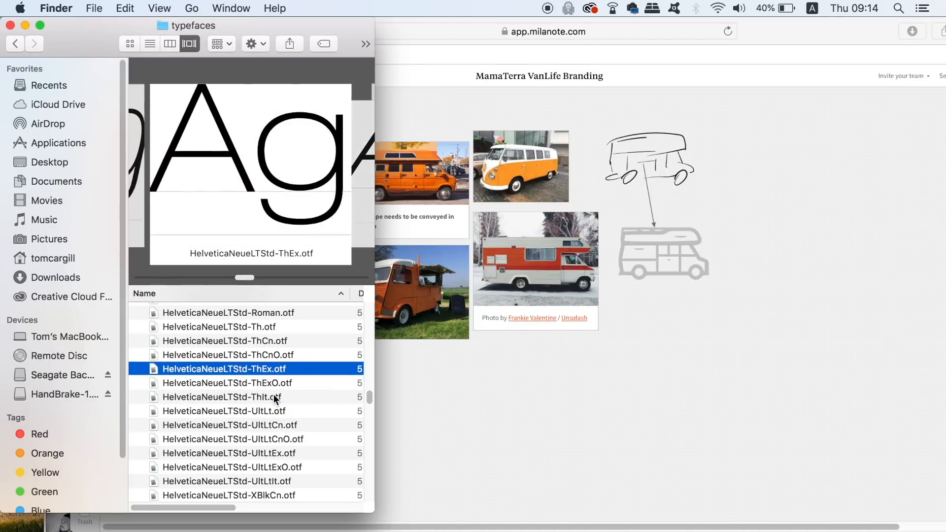
left_click_drag(240, 368, 710, 391)
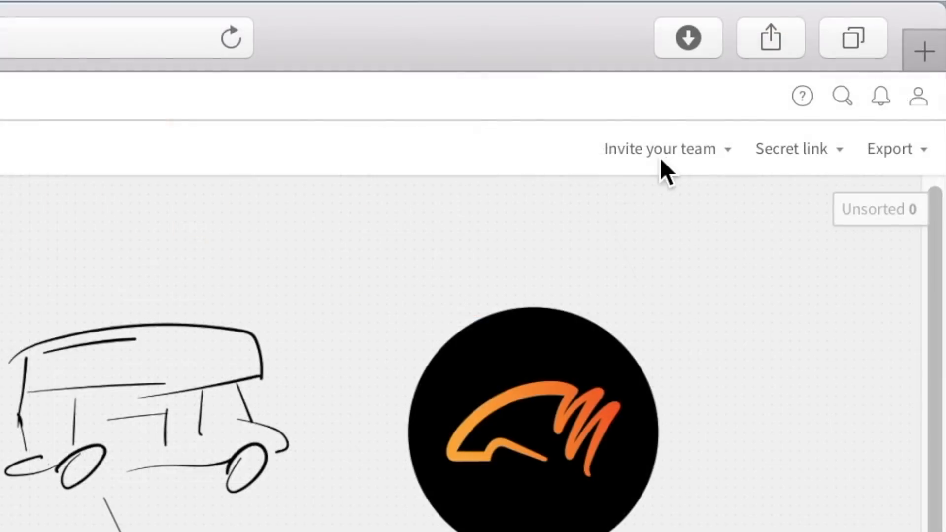
Step: Review the board's export, secret link and team invitation options
left_click(926, 76)
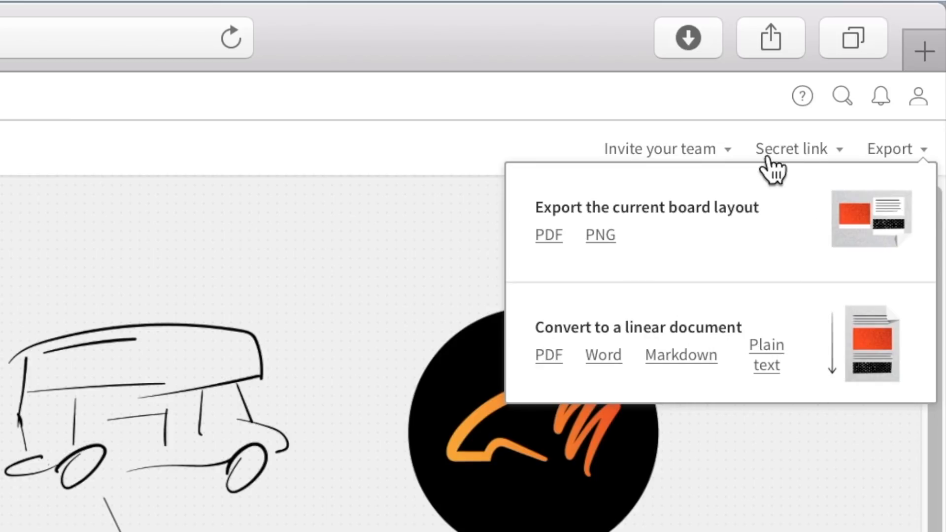
left_click(774, 153)
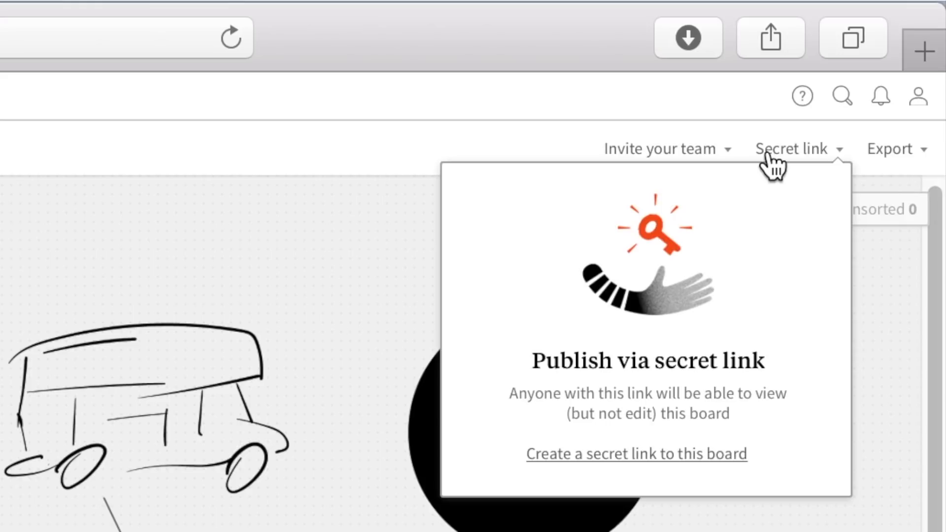
left_click(696, 151)
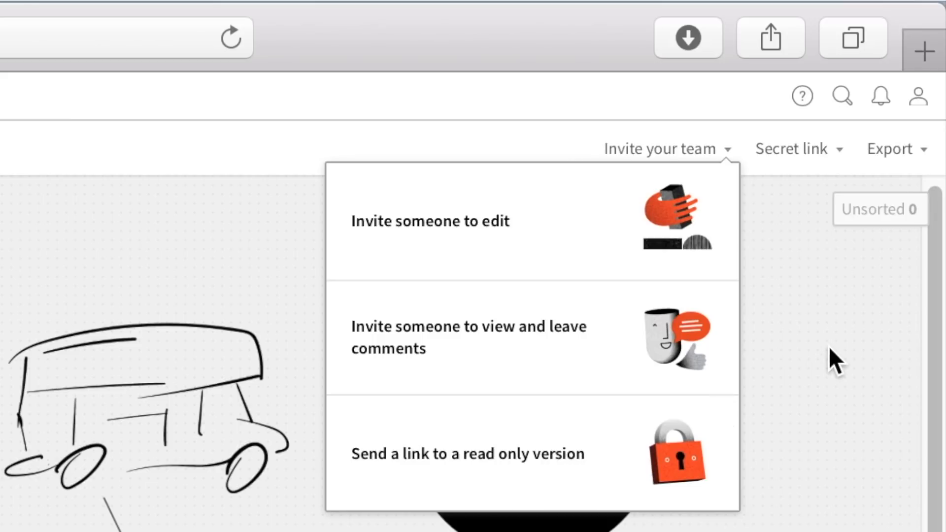
Step: Create a view-only secret link to the board and copy its address
left_click(807, 149)
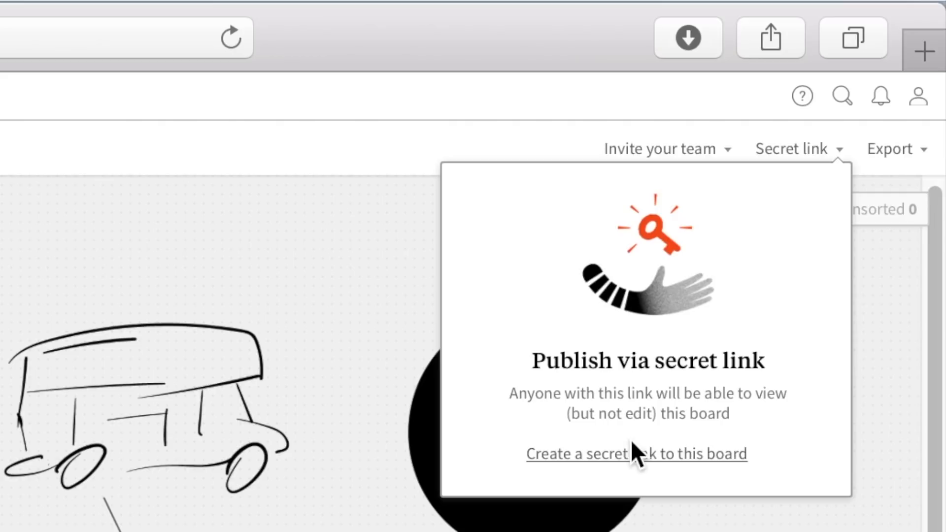
left_click(688, 468)
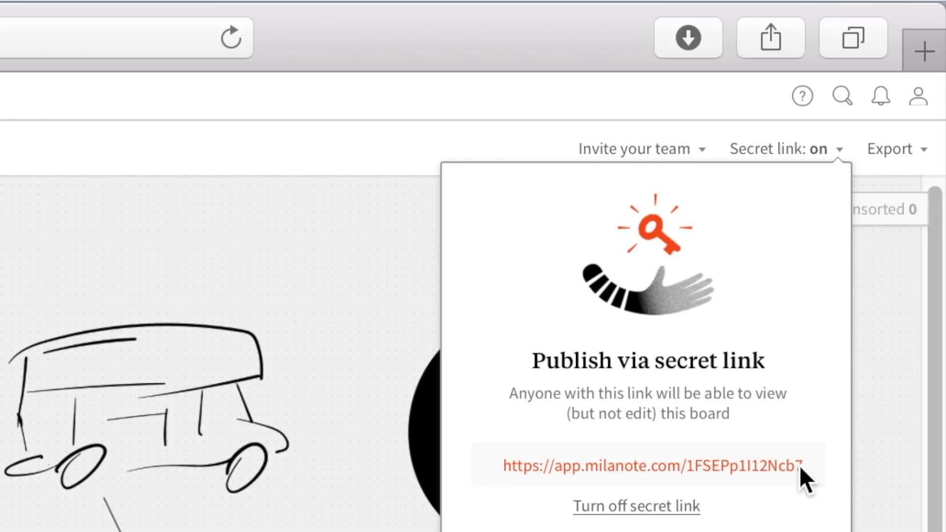
left_click_drag(813, 473, 507, 466)
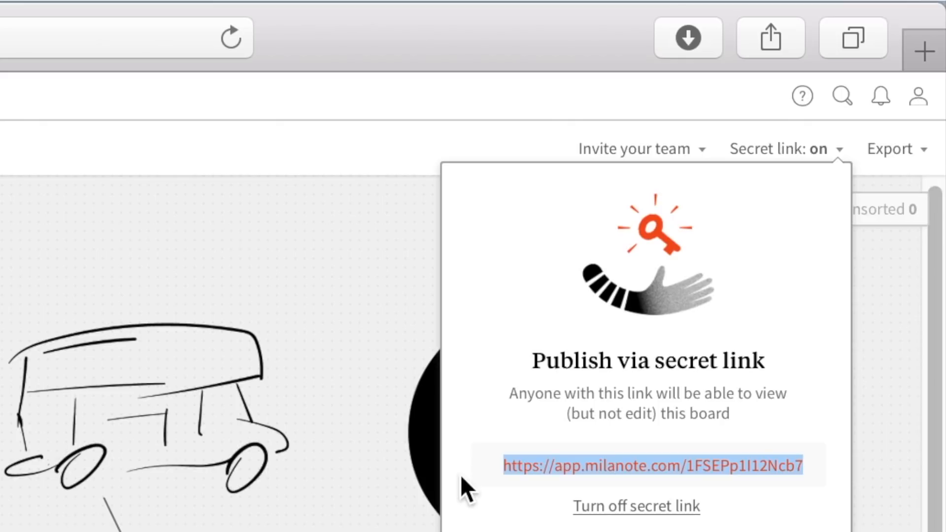
Step: Open the copied secret link to the board in a new browser tab
left_click(921, 53)
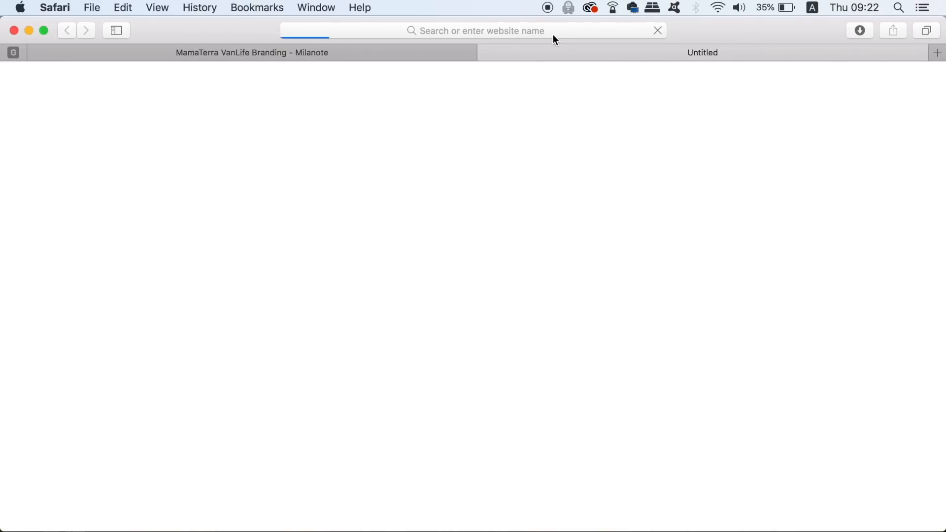
left_click(564, 31)
type("app.milanote.com")
key("Return")
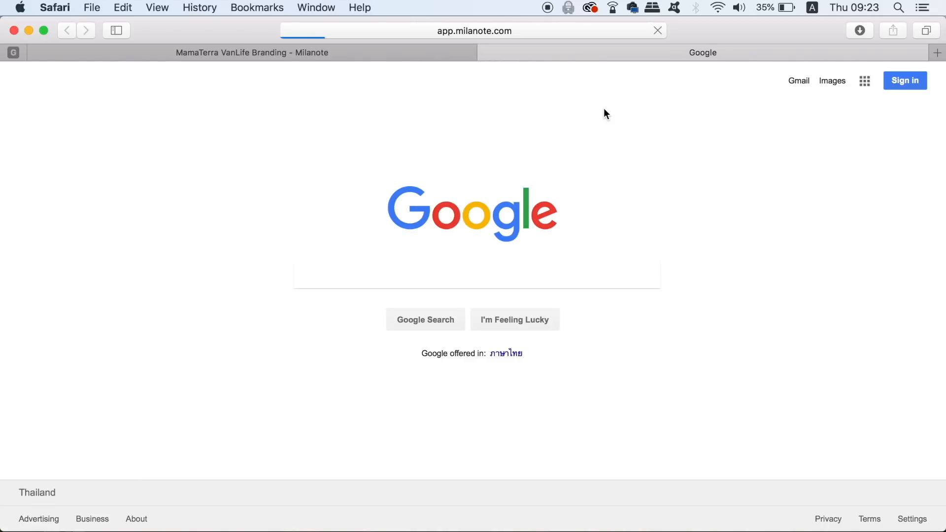